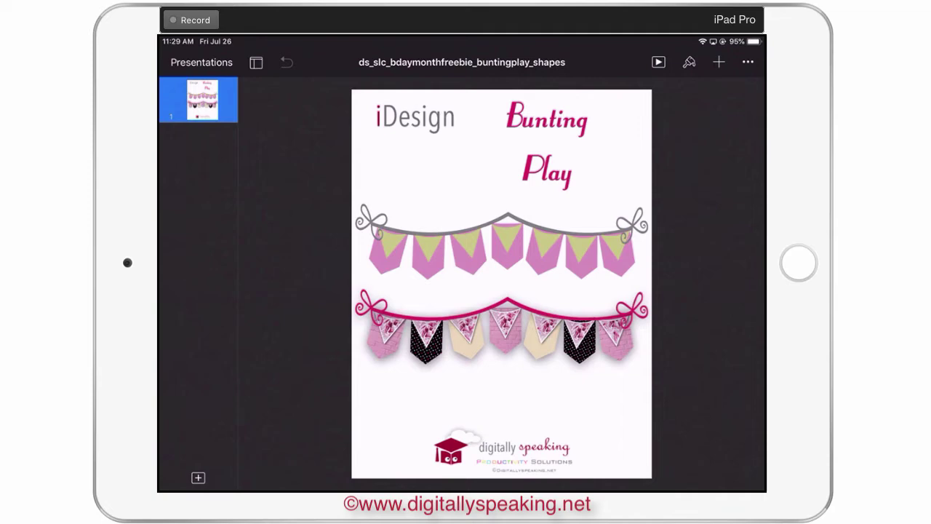
Switch to Google Drive and open a copy of ds_slc_bdaymonthfreebie_buntingplay_shapes.key in Keynote
drag(463, 488, 462, 291)
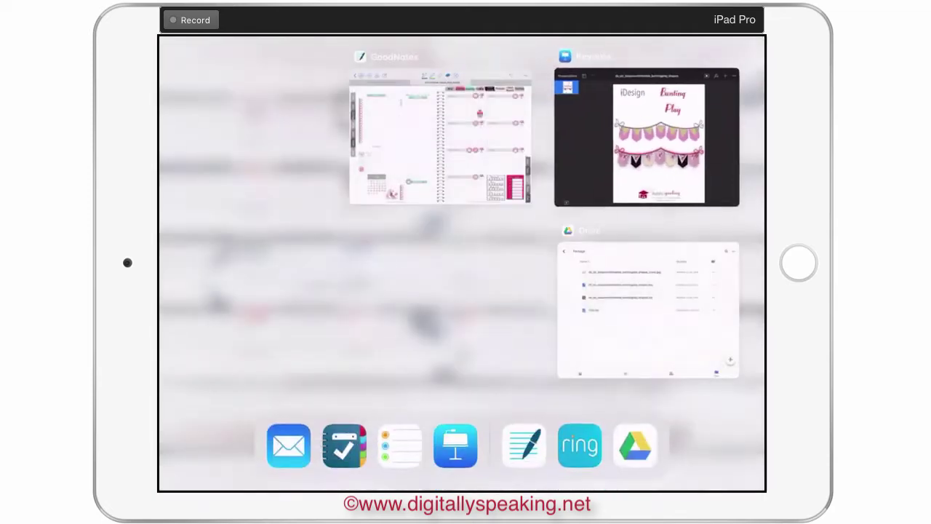
click(647, 310)
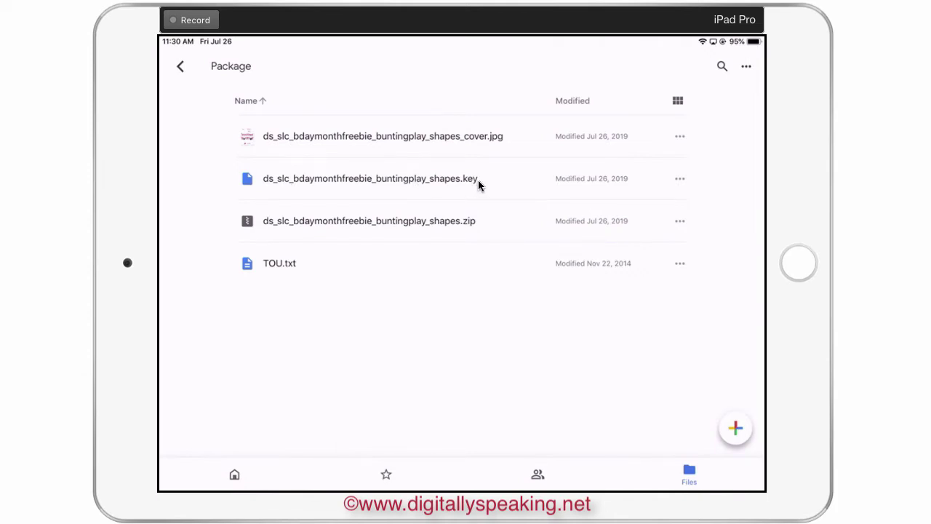
click(304, 184)
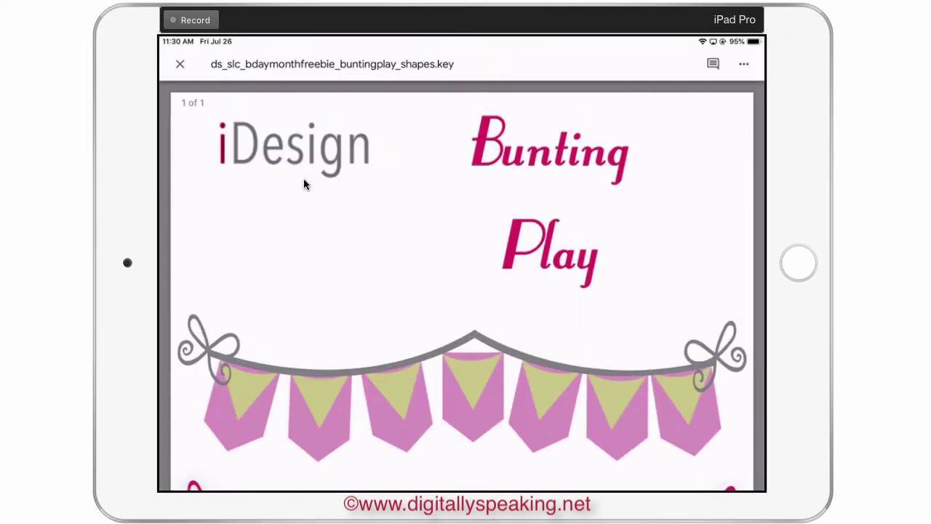
click(743, 67)
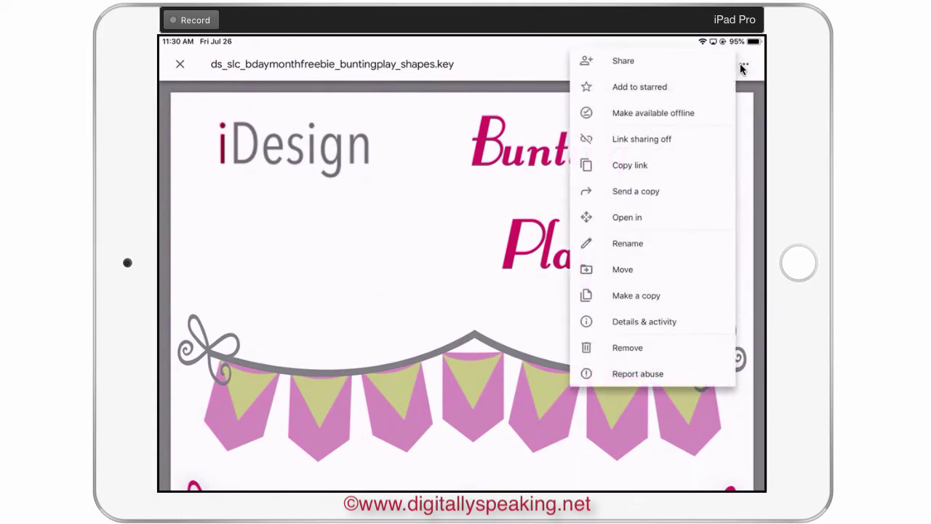
click(627, 218)
scroll(630, 222, right, 3)
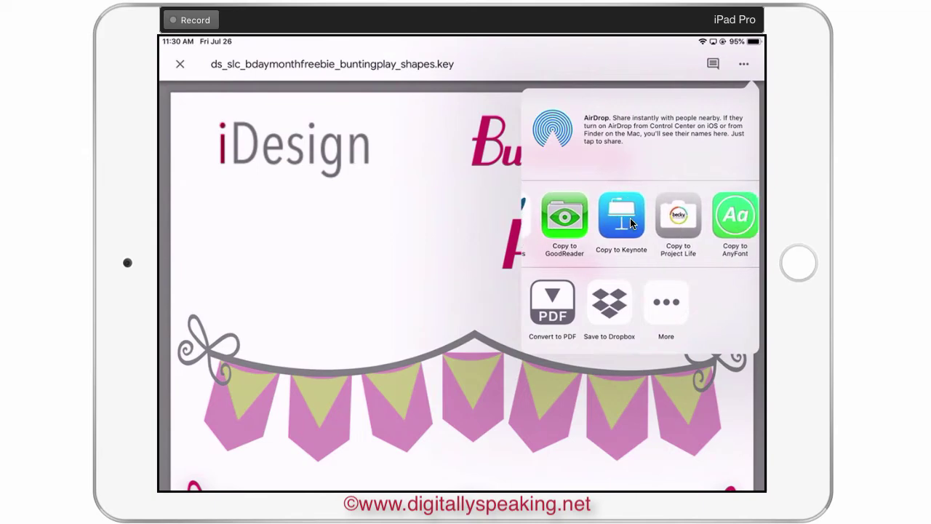
click(622, 217)
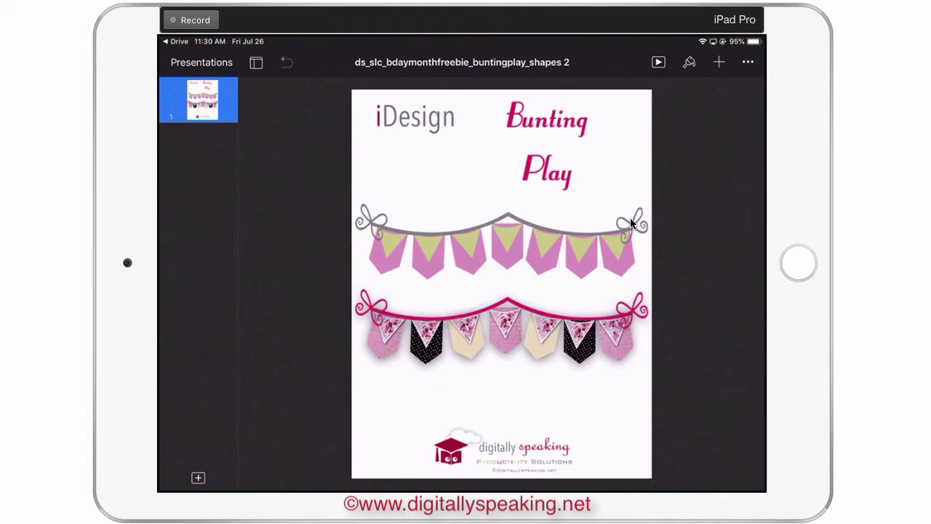
Copy the lower bunting group with the patterned pennants and magenta string
scroll(631, 223, up, 5)
scroll(630, 223, down, 2)
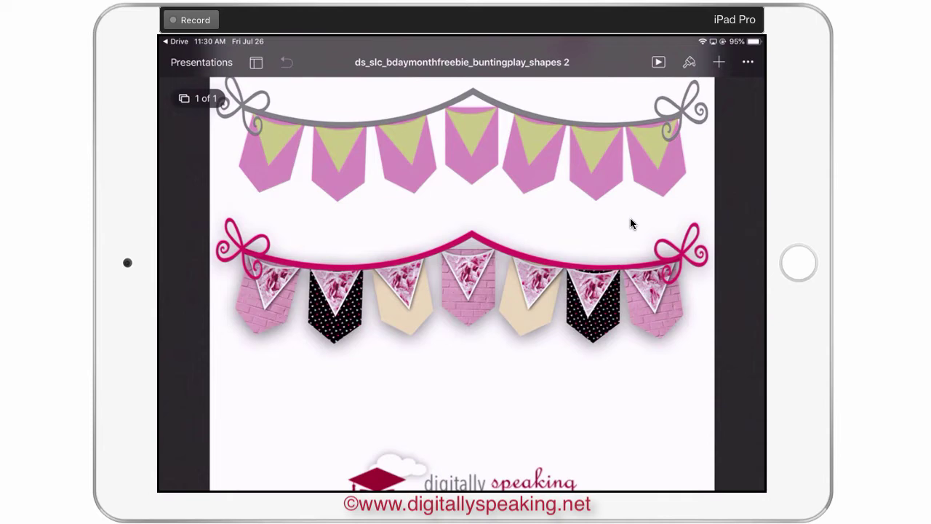
click(630, 224)
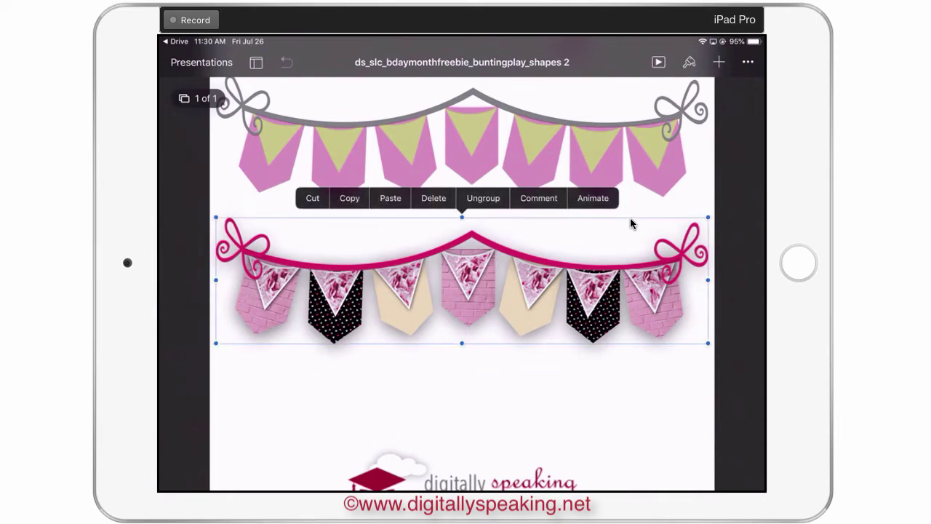
click(349, 197)
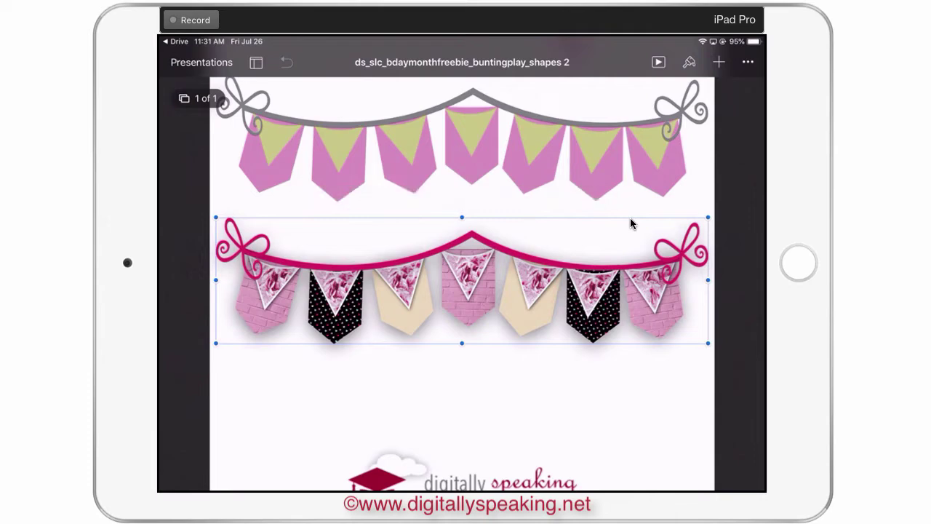
Switch to GoodNotes and paste the bunting onto the Monday, July 29, 2019 planner page
drag(291, 487, 291, 306)
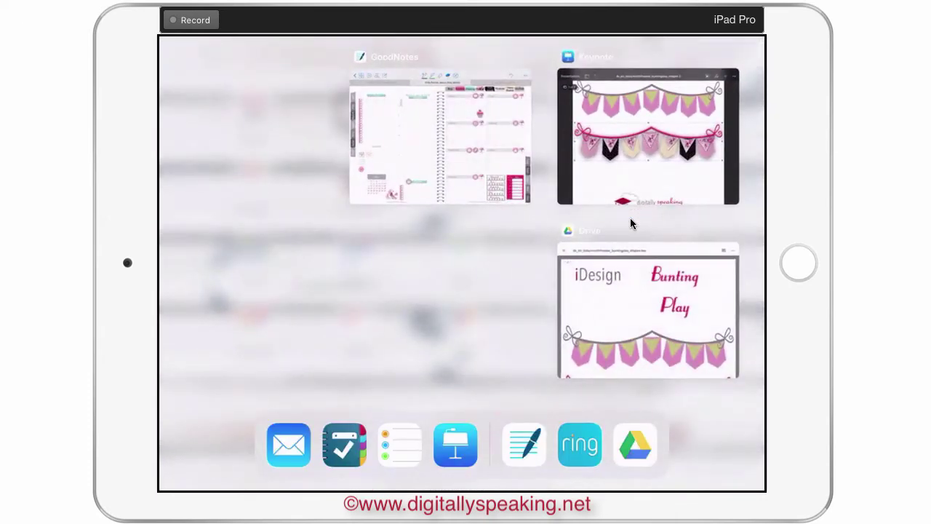
click(440, 138)
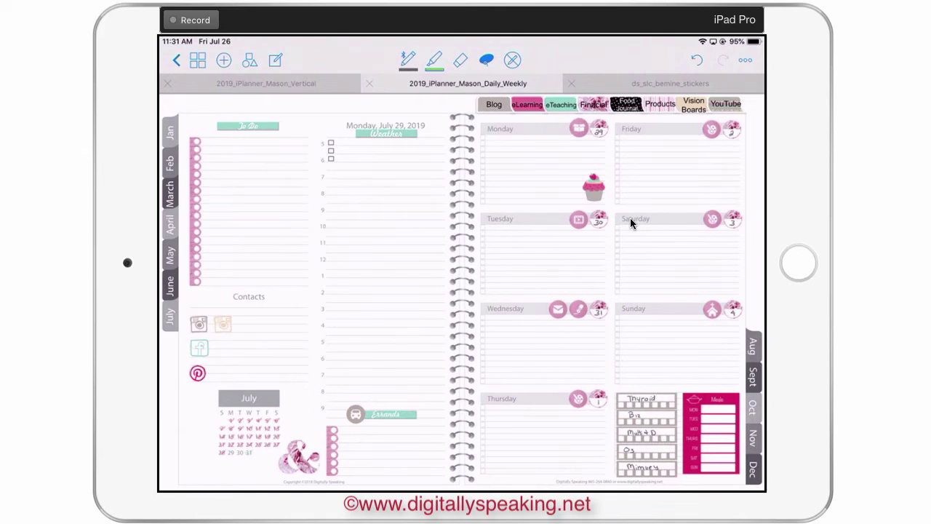
click(388, 305)
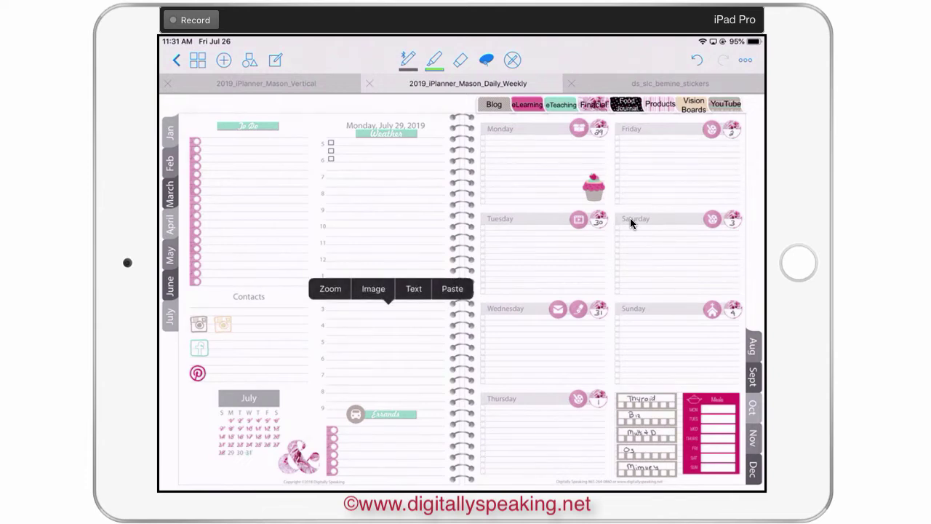
click(452, 288)
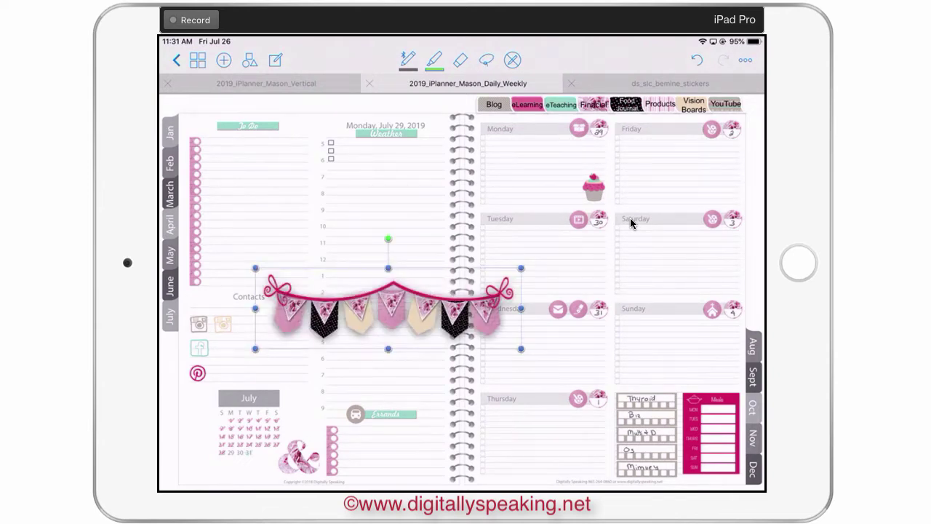
Shrink the pasted bunting to the width of the hourly schedule column and move it up to around the 7 o'clock line
drag(521, 349, 453, 329)
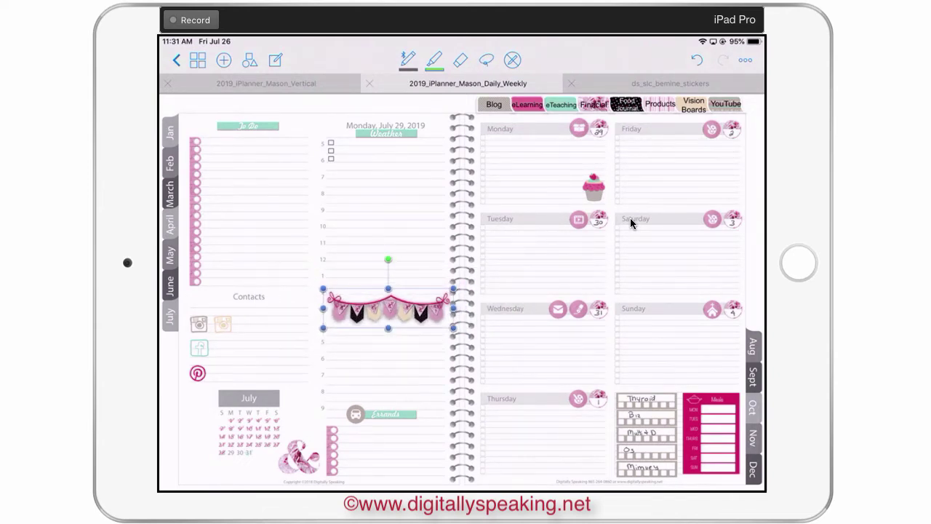
mouse_move(388, 309)
mouse_down()
mouse_move(448, 275)
mouse_move(396, 234)
mouse_move(373, 187)
mouse_move(302, 197)
mouse_move(415, 440)
mouse_move(364, 211)
mouse_move(368, 189)
mouse_move(386, 180)
mouse_up()
click(487, 60)
scroll(631, 223, up, 5)
scroll(631, 223, down, 5)
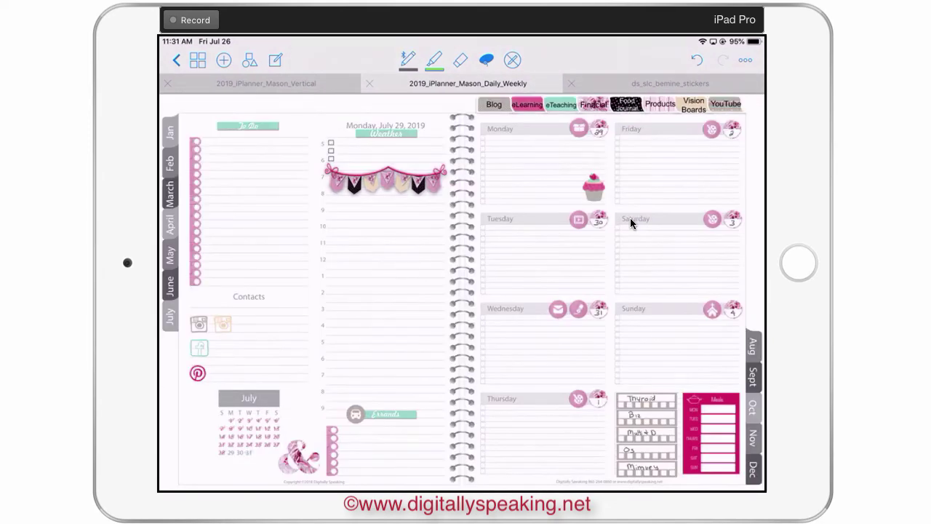
Switch back to Keynote and replace the upper bunting's rightmost pink pennant image with the black-and-white checked paper from the Bennett album
drag(462, 489, 461, 290)
click(646, 309)
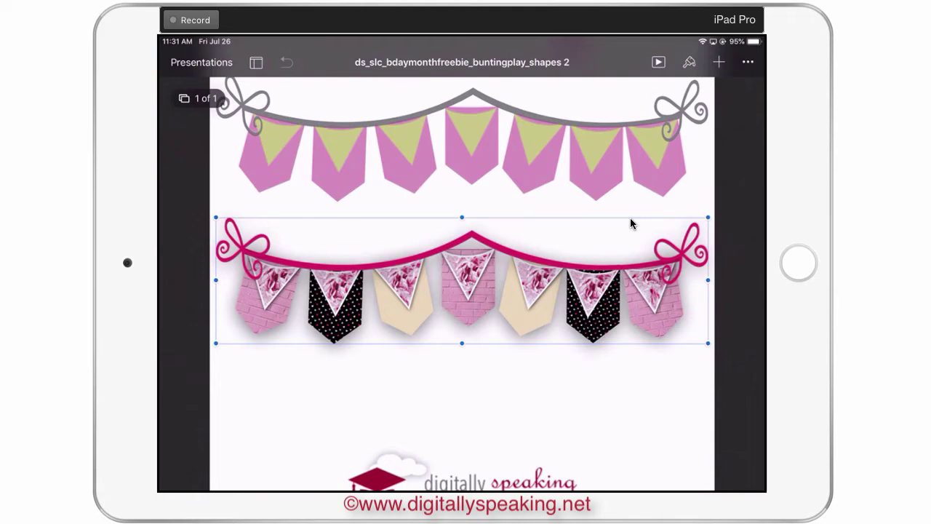
click(471, 142)
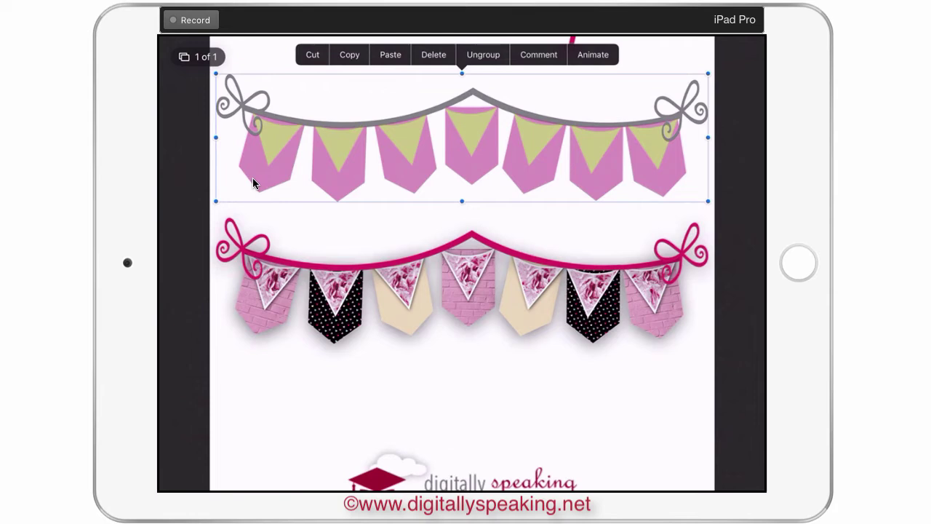
click(655, 167)
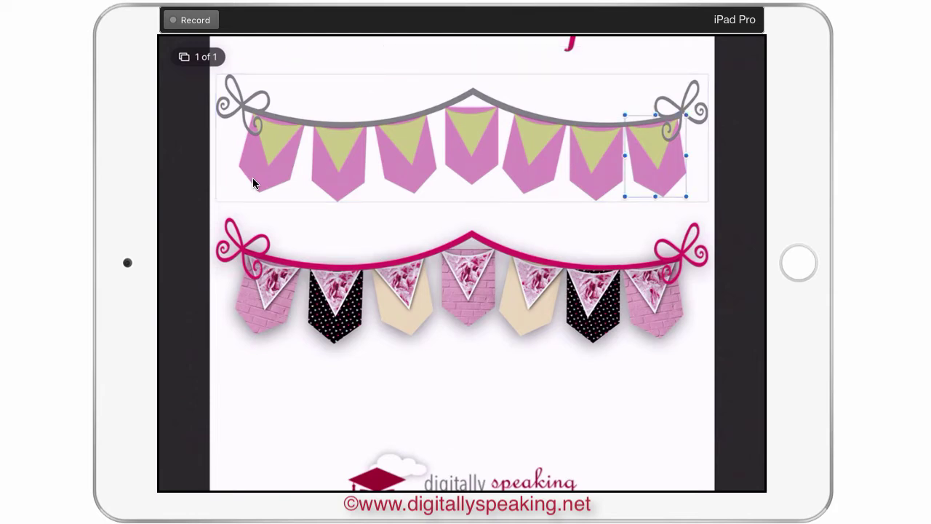
scroll(252, 183, down, 5)
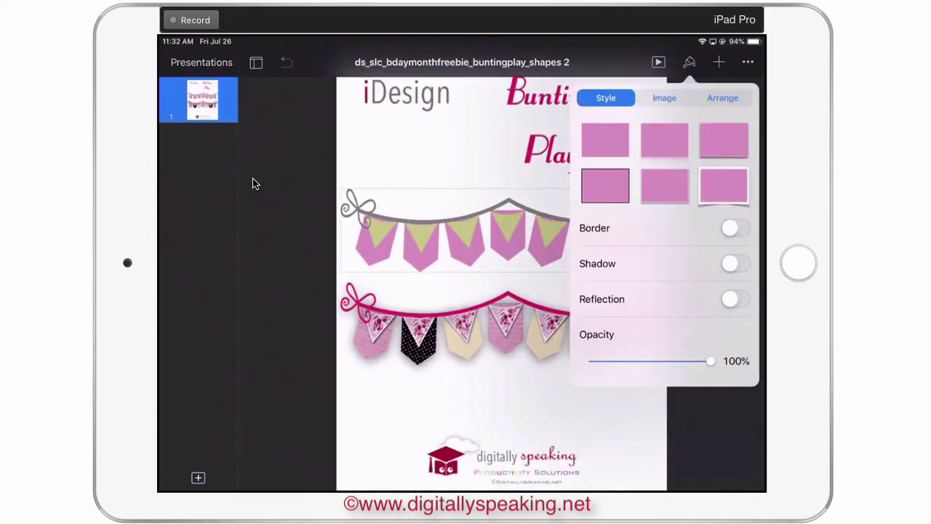
click(664, 98)
click(664, 210)
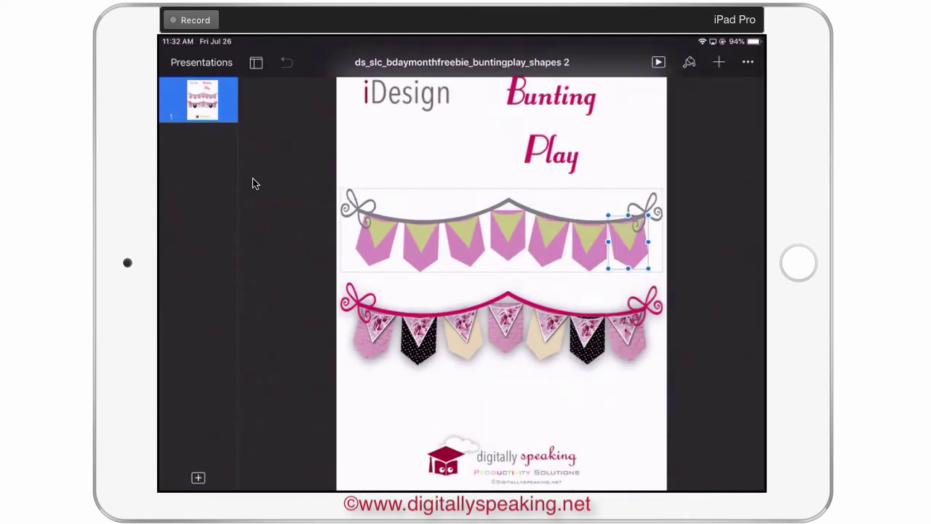
scroll(505, 223, down, 2)
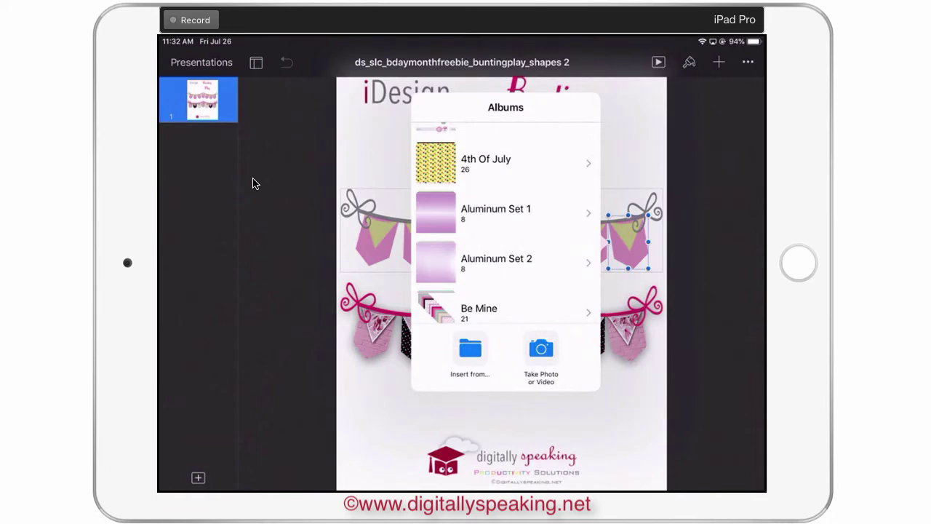
scroll(505, 222, down, 2)
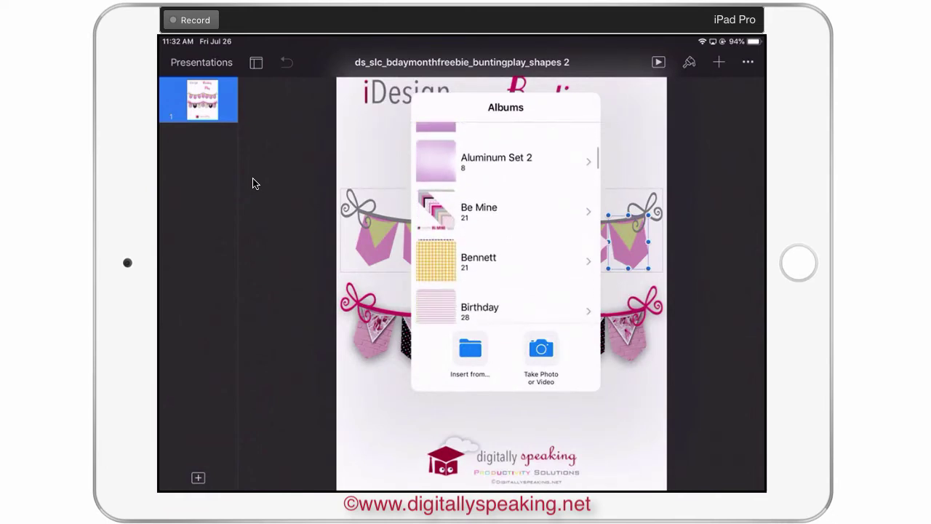
scroll(505, 222, down, 1)
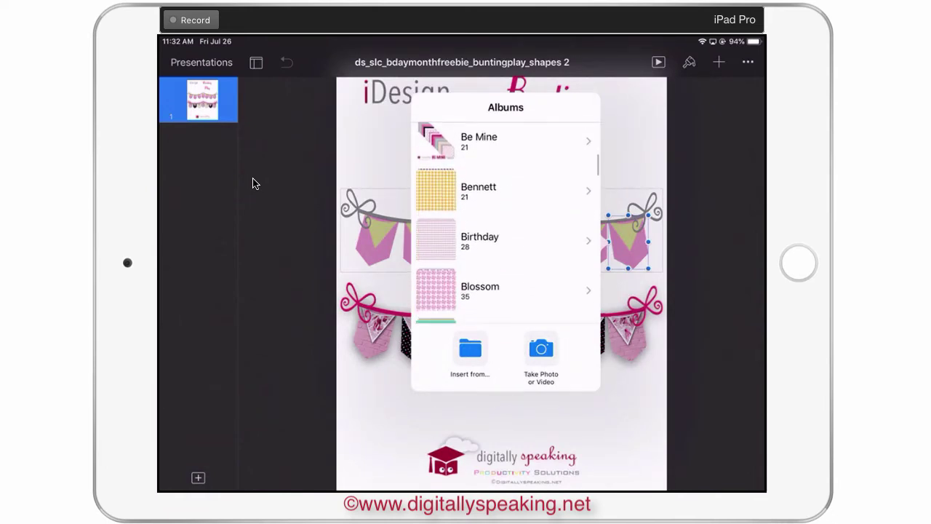
scroll(505, 223, down, 1)
scroll(506, 222, down, 2)
scroll(505, 222, up, 2)
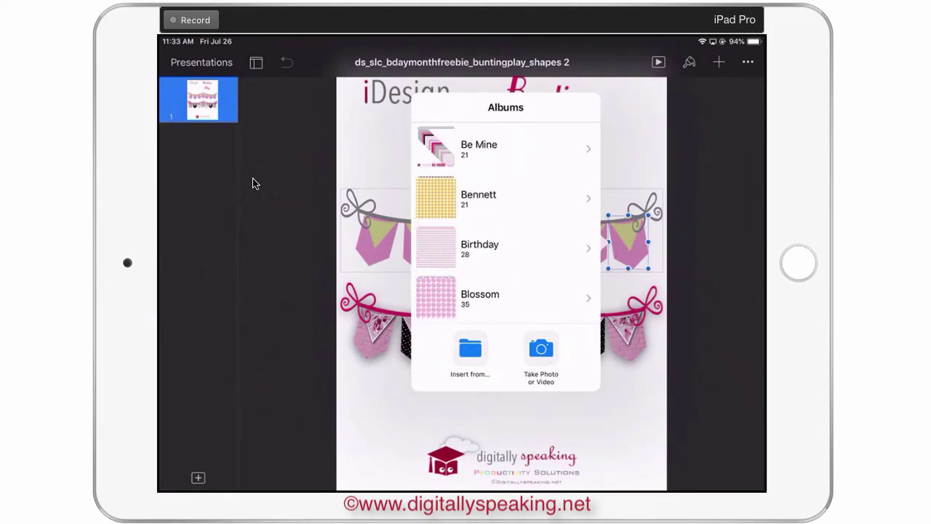
click(505, 199)
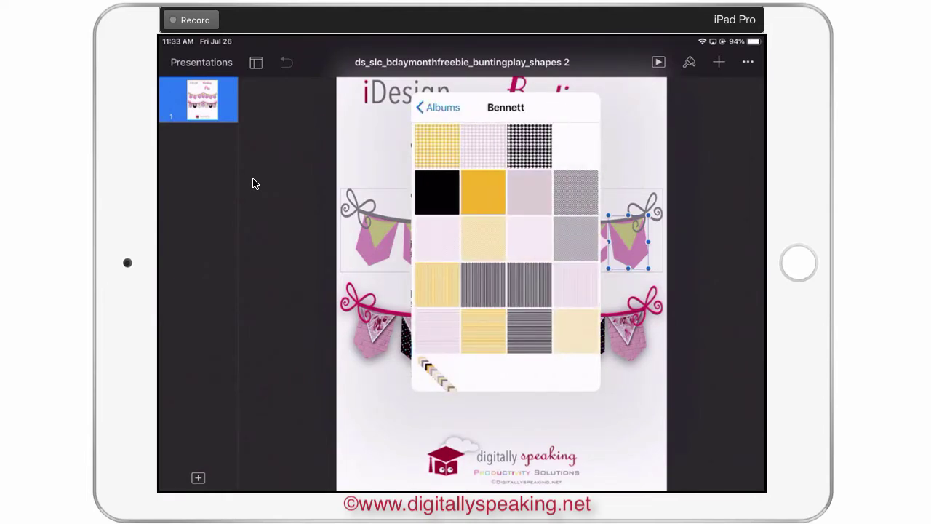
click(529, 147)
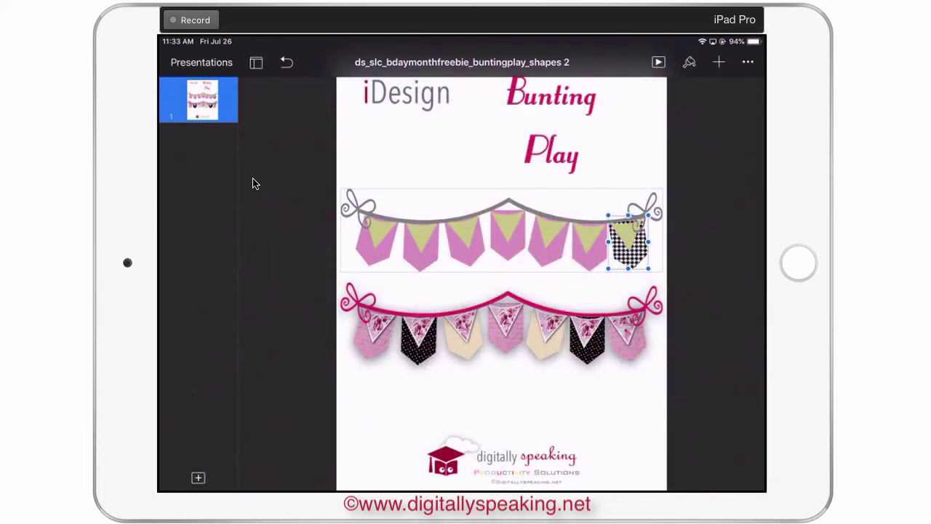
Replace the green triangle on the checked pennant with the solid golden-yellow paper from the Bennett album
double_click(626, 233)
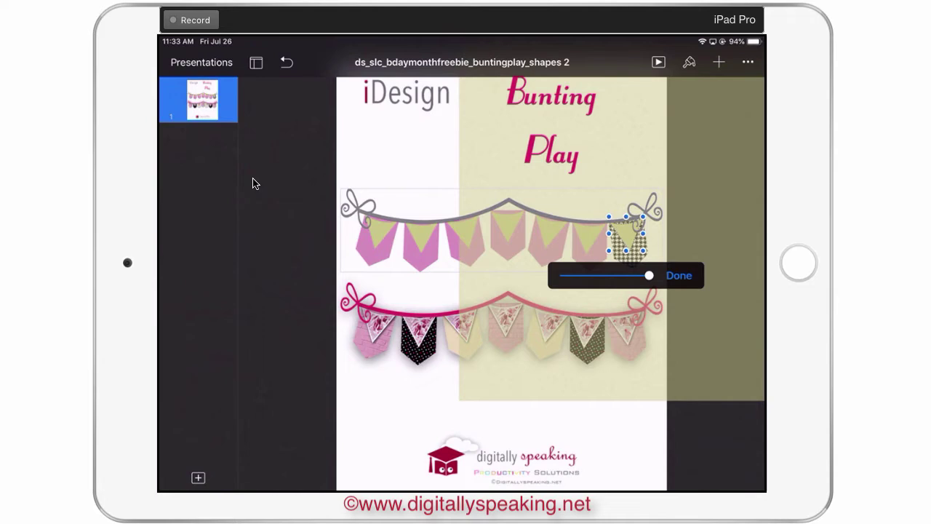
click(679, 276)
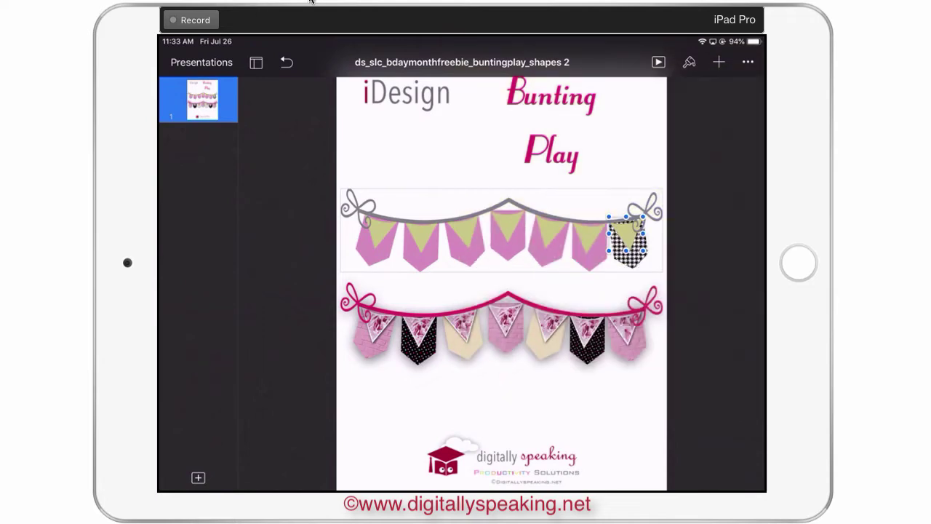
click(689, 62)
click(665, 209)
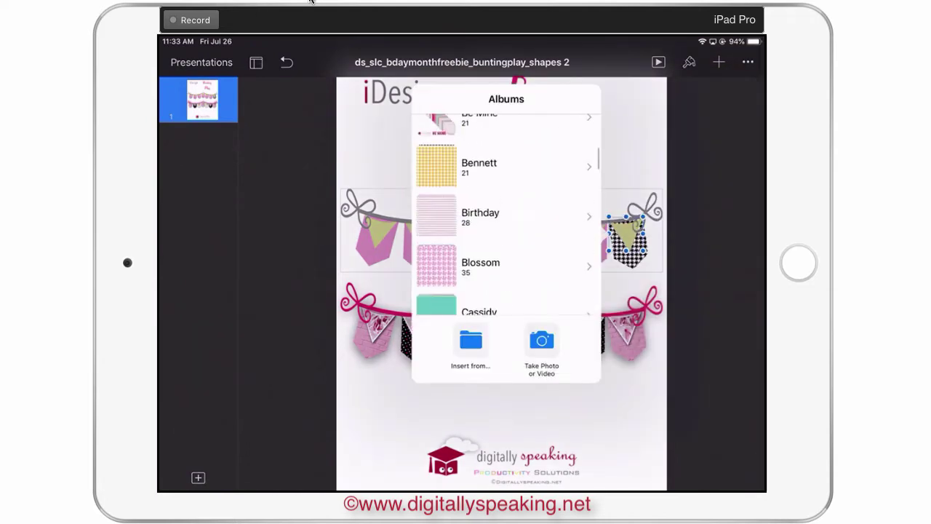
click(506, 174)
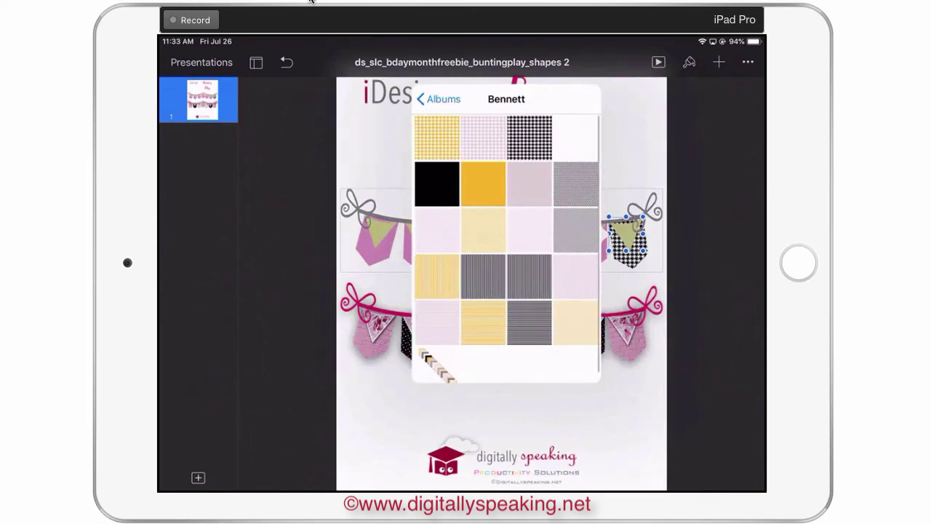
click(483, 184)
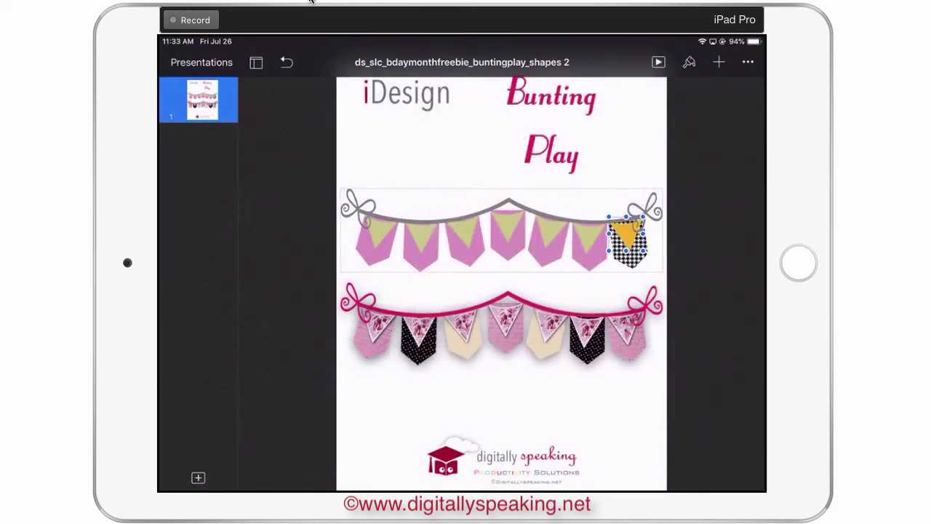
Replace the image of the upper bunting's right bow with the solid pale mauve paper from the Bennett album
click(646, 211)
click(689, 62)
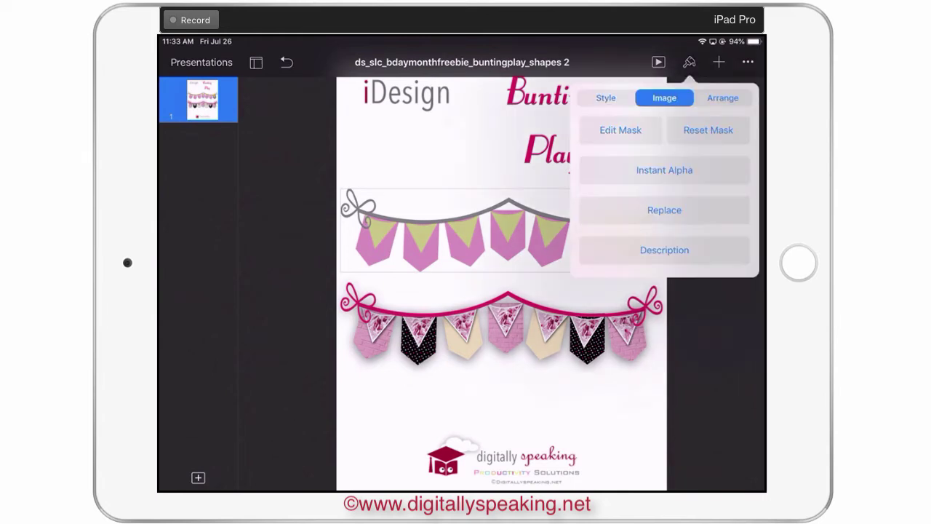
click(664, 209)
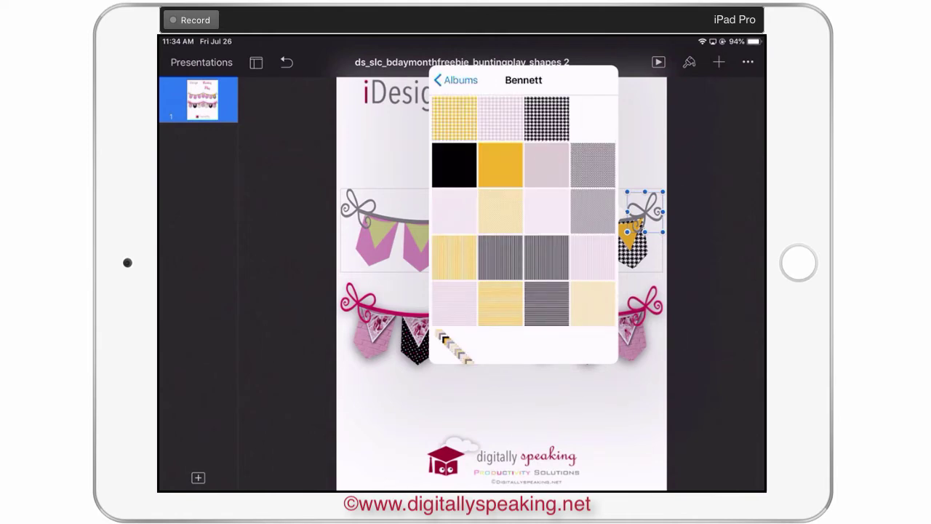
click(546, 165)
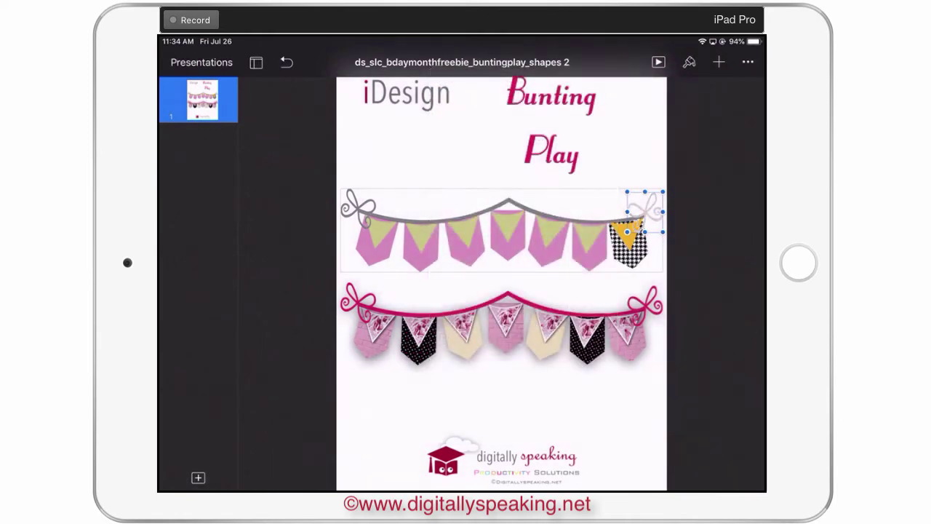
Replace the images of the upper bunting's string and left bow with the solid pale mauve paper from the Bennett album
click(358, 209)
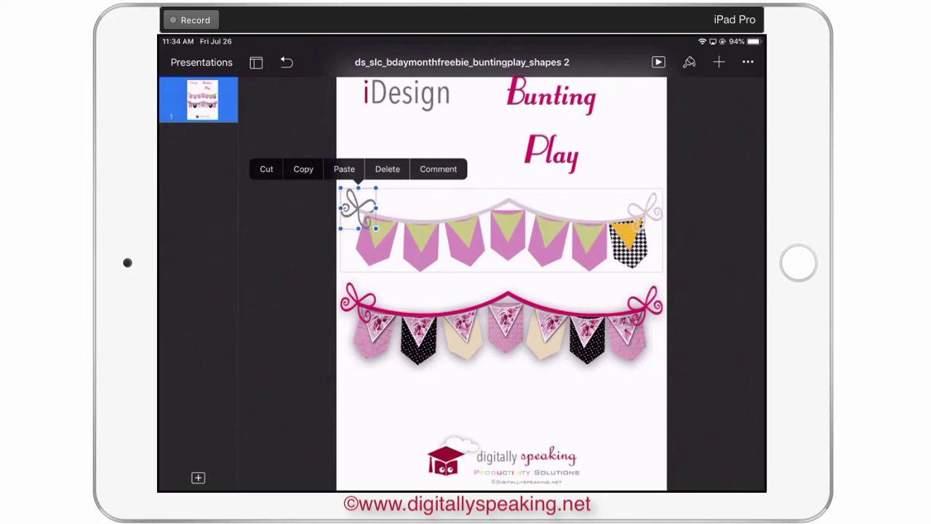
click(689, 62)
click(689, 63)
scroll(479, 195, down, 5)
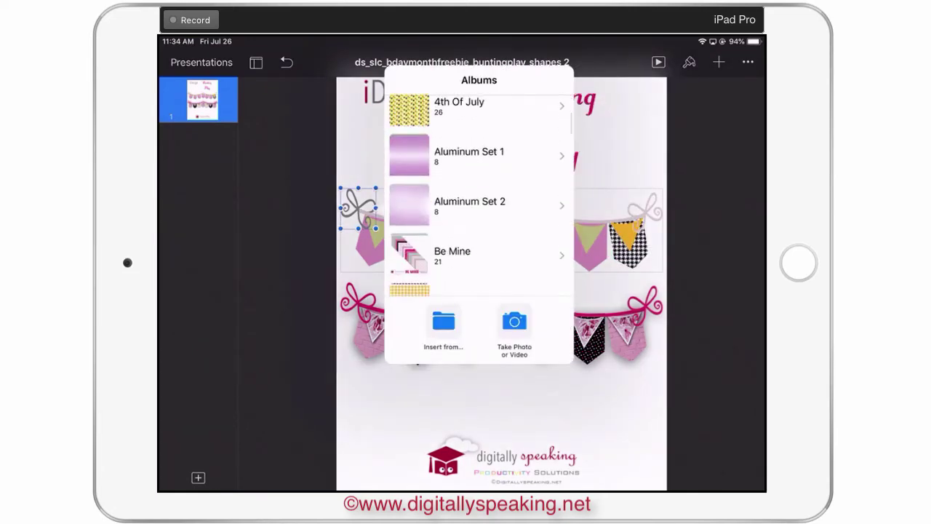
click(287, 305)
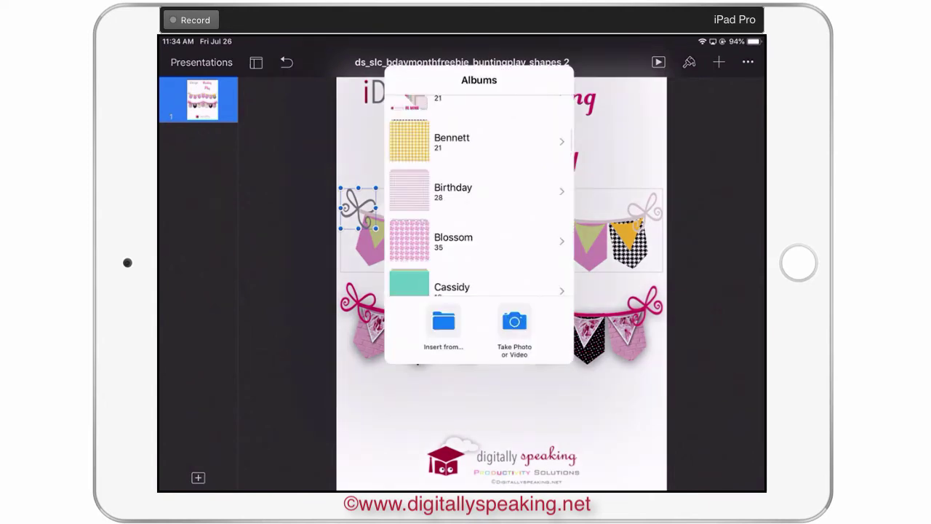
click(465, 137)
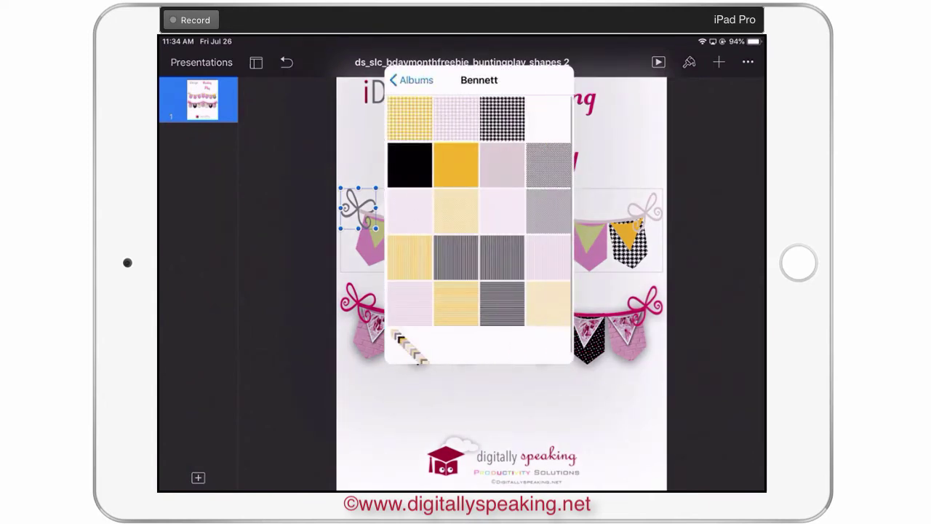
click(502, 165)
Replace the pink pennant beside the checked one with the horizontally striped yellow paper from the Bennett album
click(589, 260)
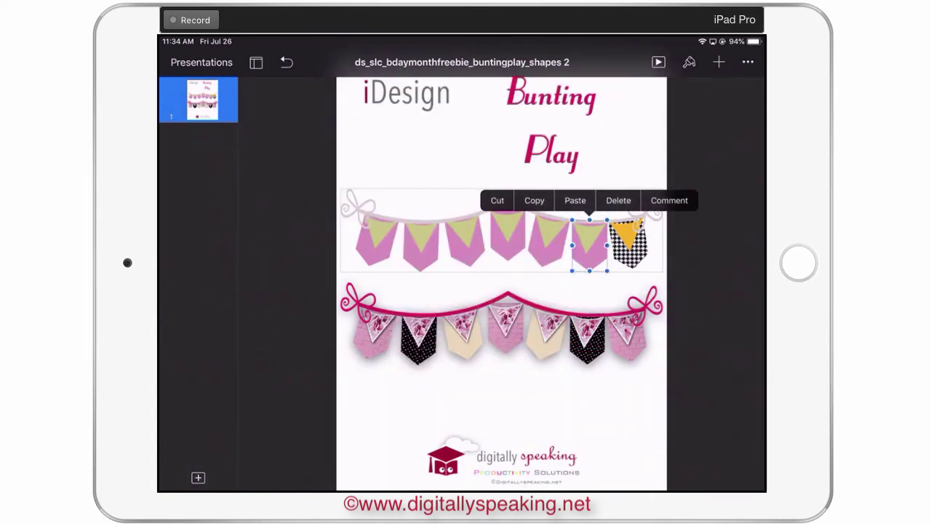
click(689, 62)
click(661, 208)
scroll(471, 227, down, 8)
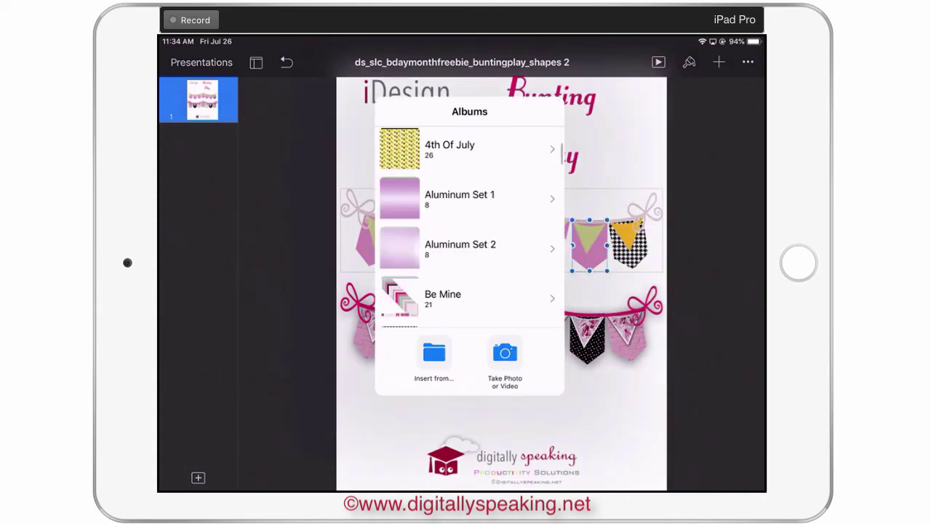
click(451, 191)
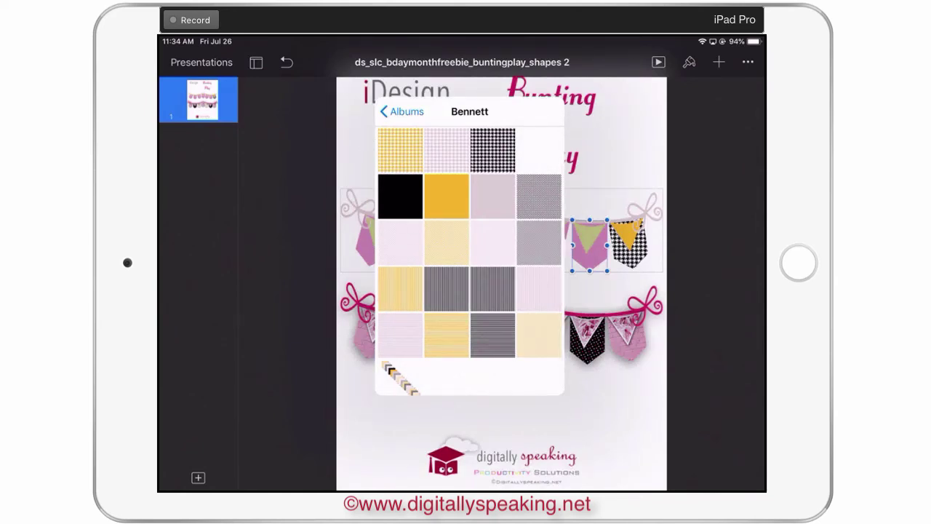
click(446, 334)
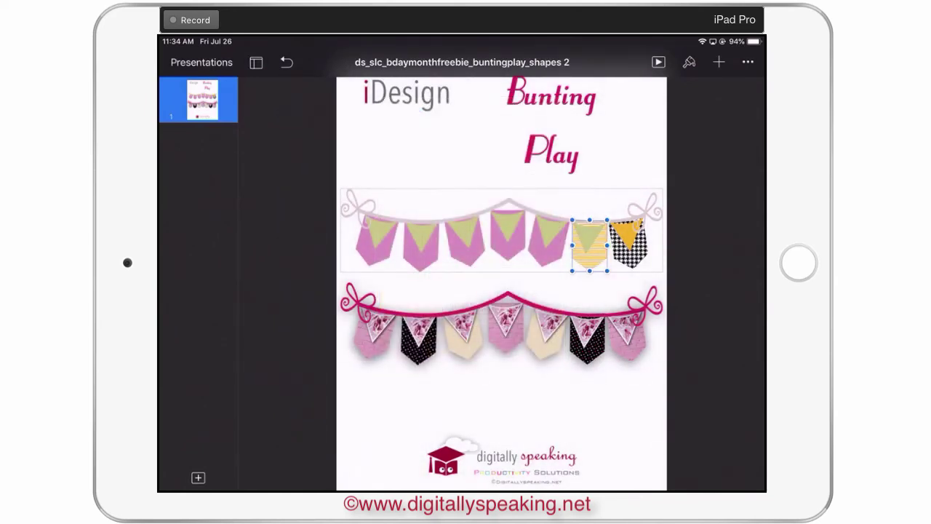
Replace the green triangle on the yellow-striped pennant with the solid black paper from the Bennett album
click(589, 245)
click(688, 62)
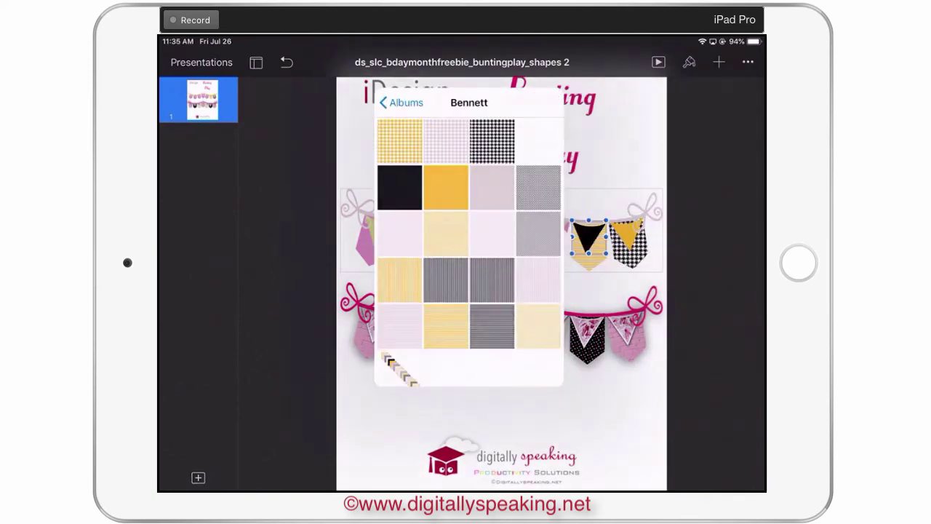
click(395, 187)
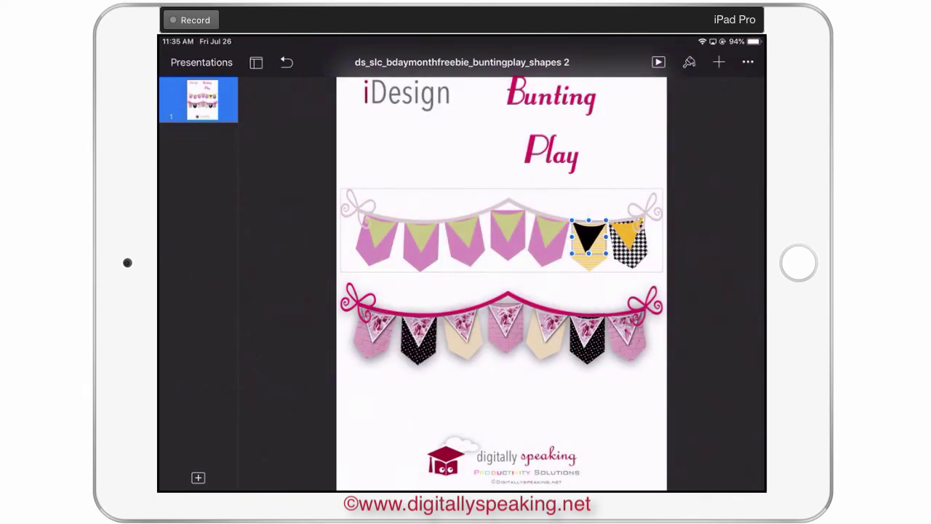
Apply the curved shadow style to the upper bunting's black-and-white checked pennant
scroll(611, 240, up, 5)
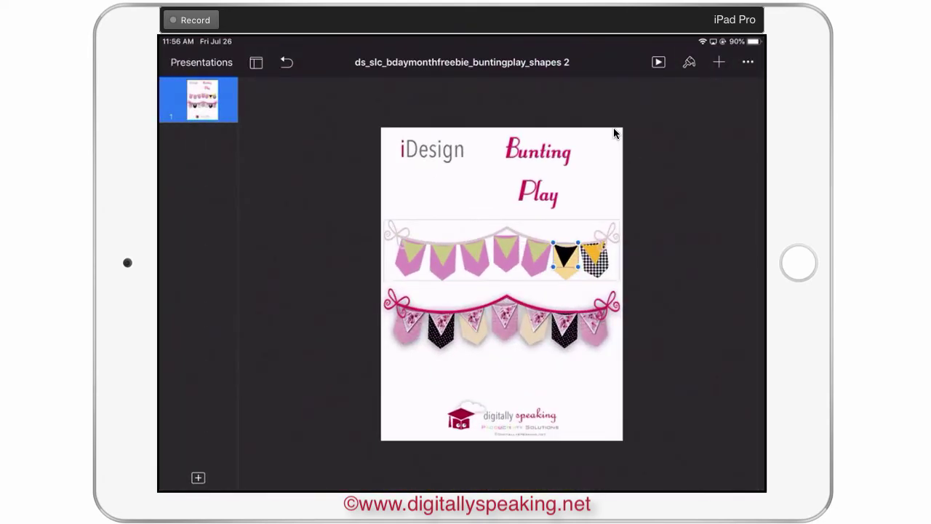
scroll(613, 128, up, 5)
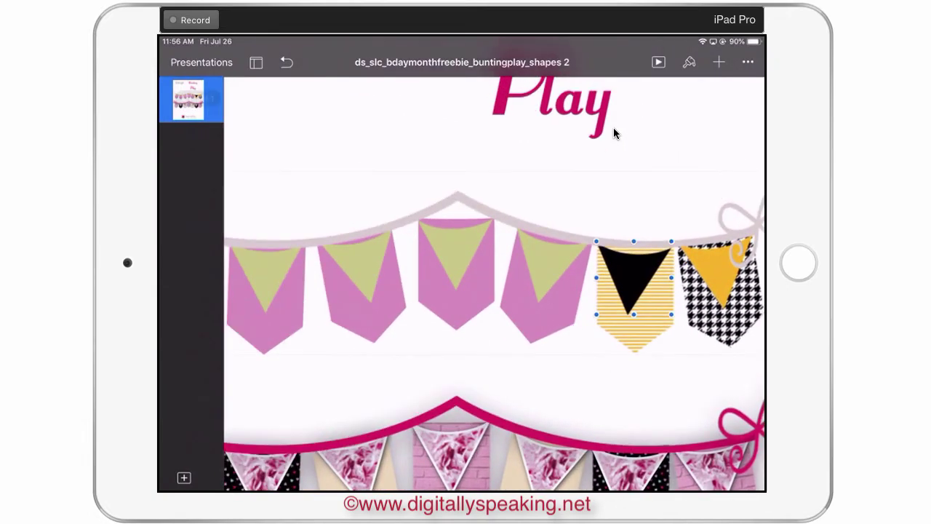
click(613, 133)
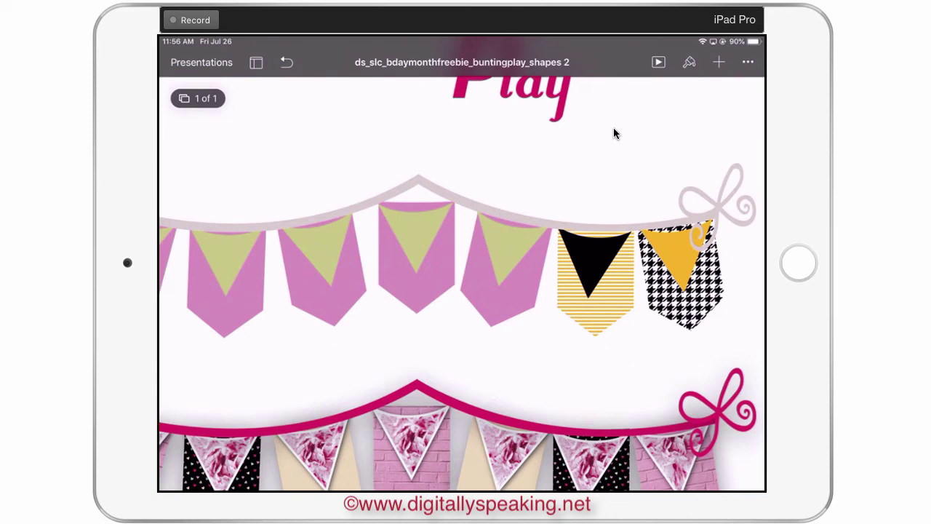
double_click(682, 309)
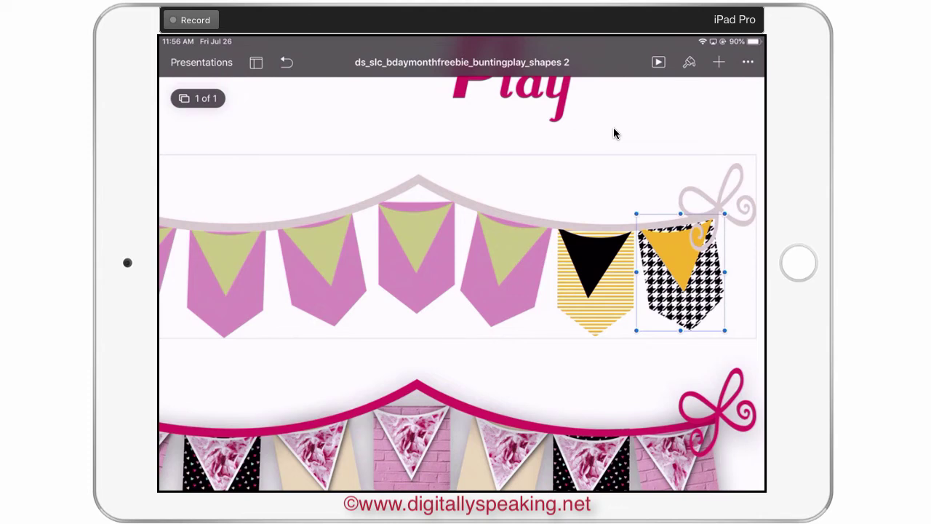
click(689, 63)
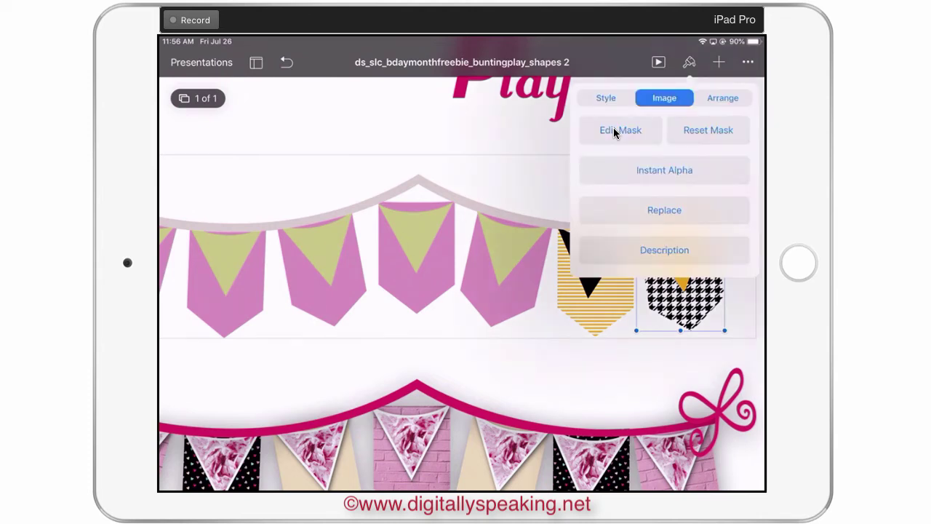
click(606, 97)
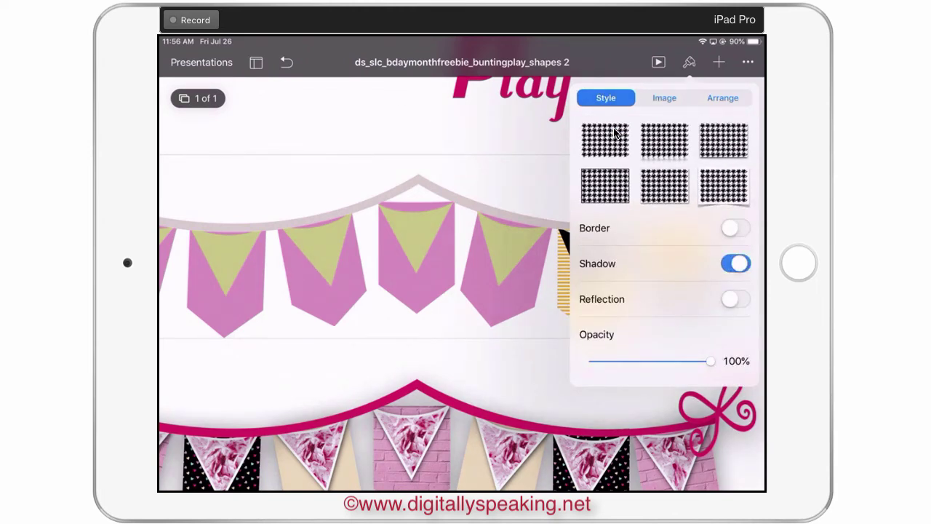
click(597, 264)
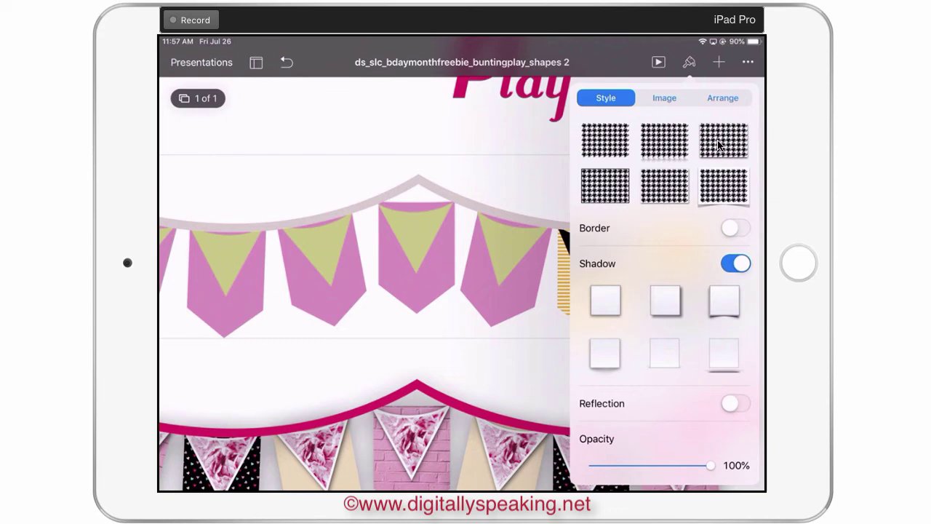
click(727, 304)
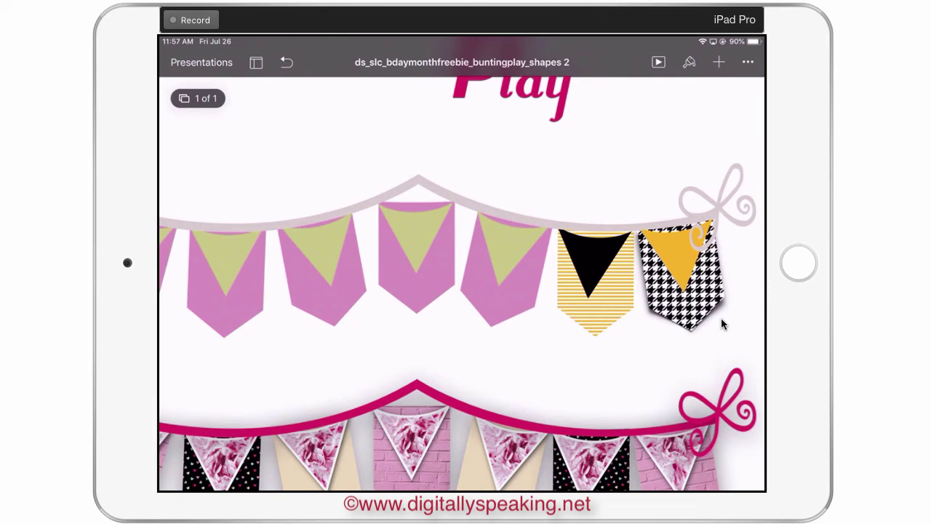
Apply the curved shadow style to the golden-yellow triangle on the checked pennant and add a shadow to the yellow-striped pennant
click(683, 255)
click(682, 255)
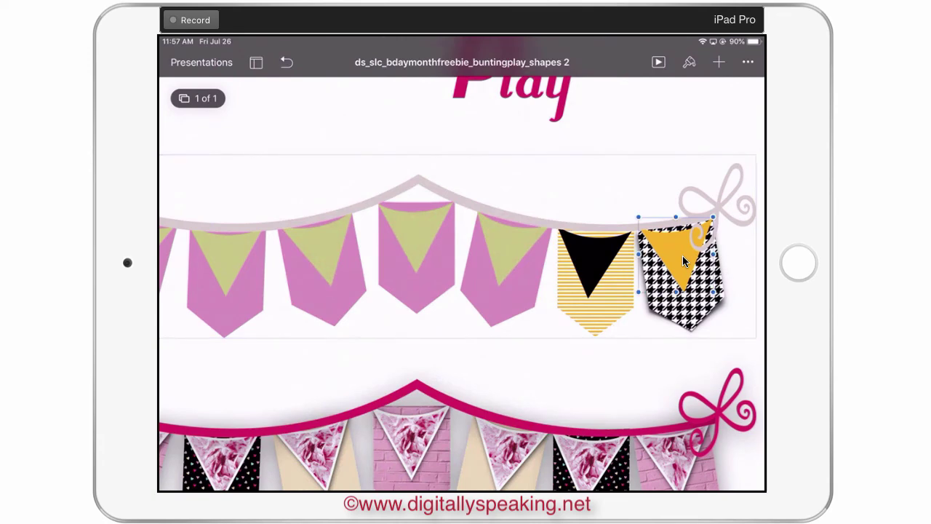
click(689, 62)
click(724, 300)
click(364, 131)
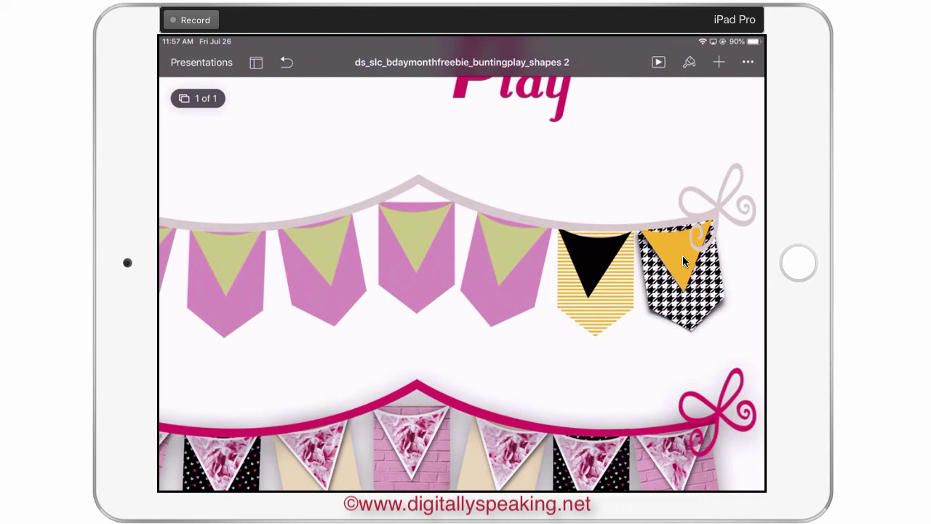
click(607, 316)
click(605, 373)
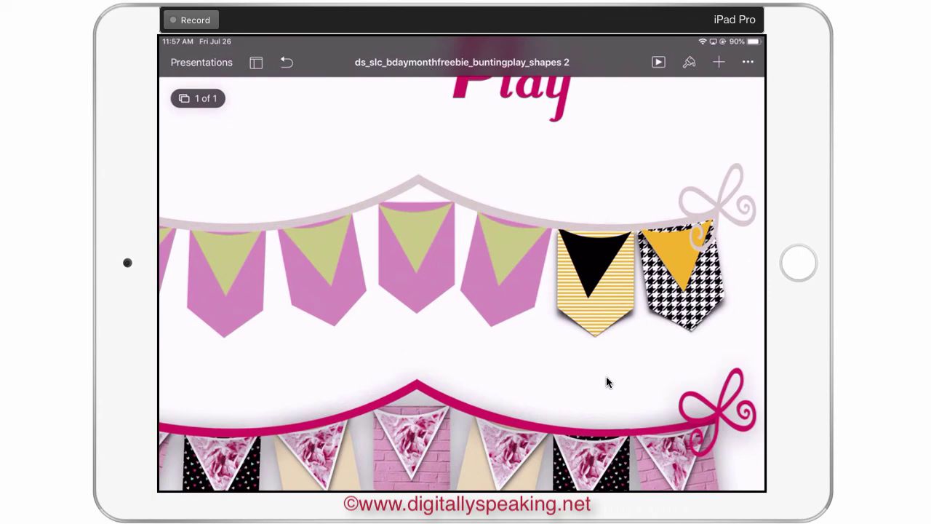
Add a shadow to the upper bunting's pale mauve string and its right bow
scroll(607, 378, down, 5)
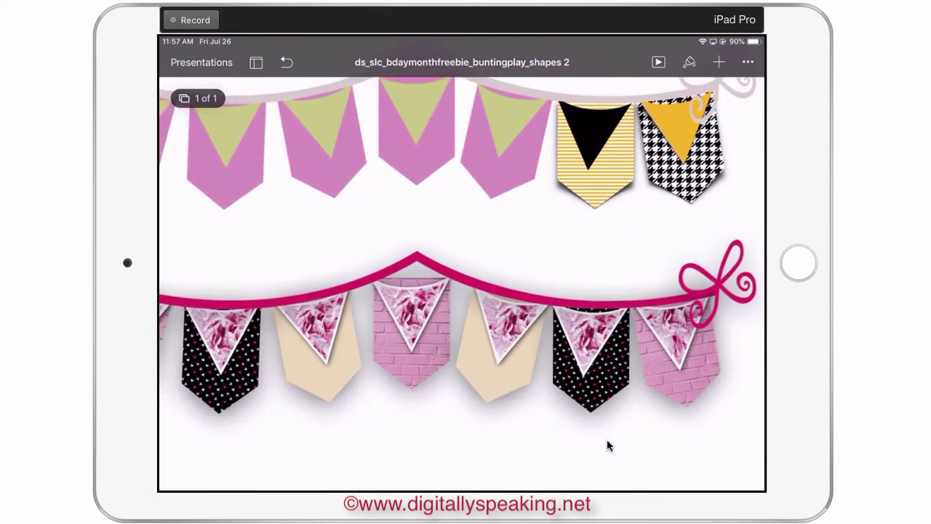
scroll(585, 342, down, 1)
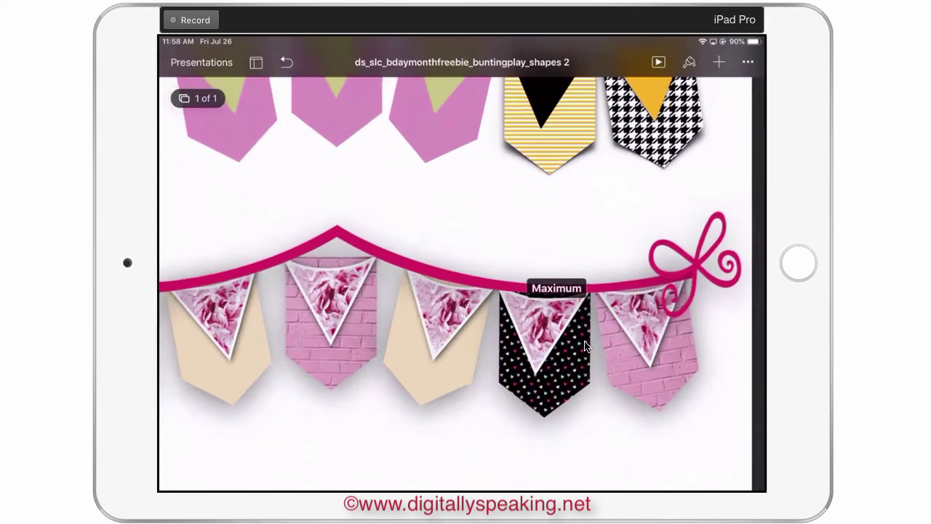
scroll(584, 340, up, 5)
click(623, 283)
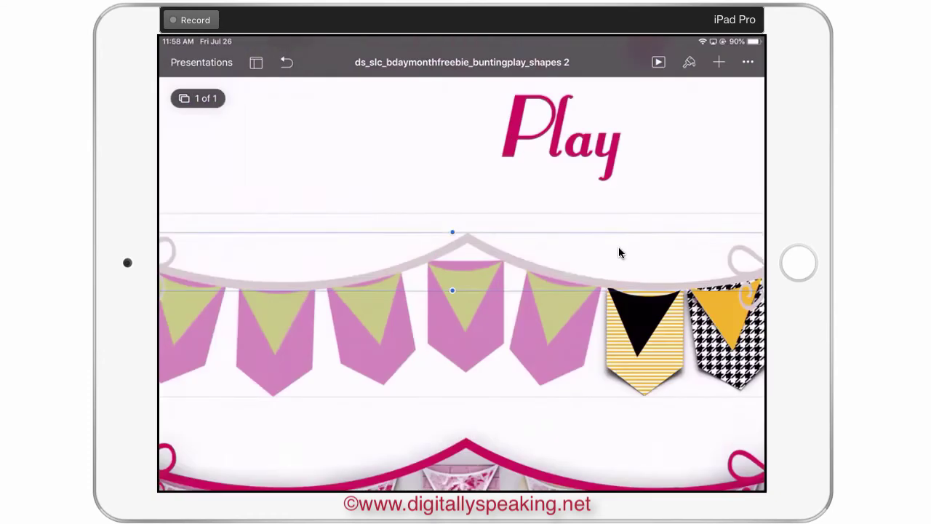
click(689, 63)
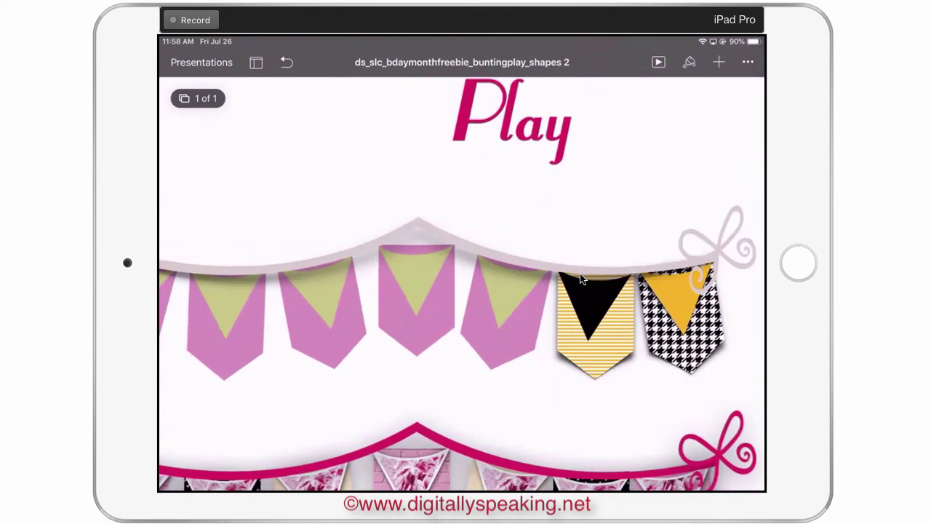
click(581, 278)
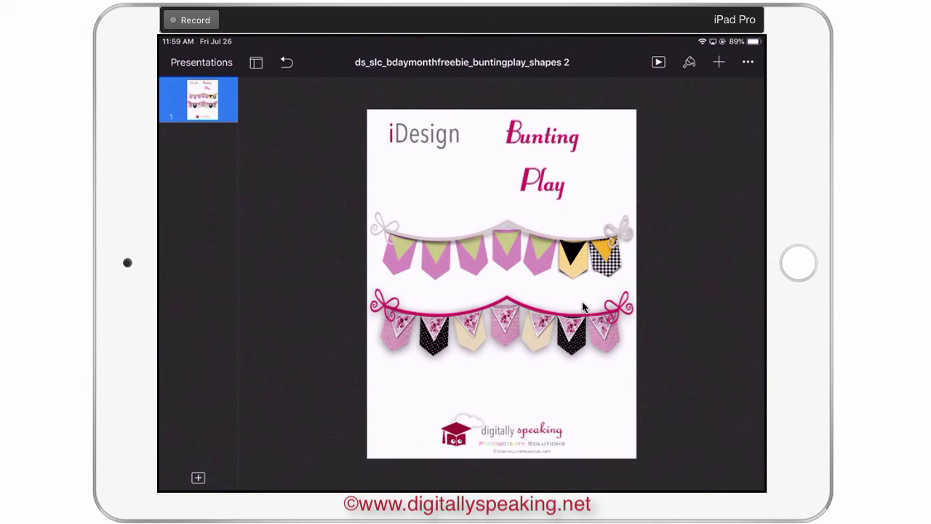
Copy the grouped upper bunting and paste it onto a new blank slide
click(502, 247)
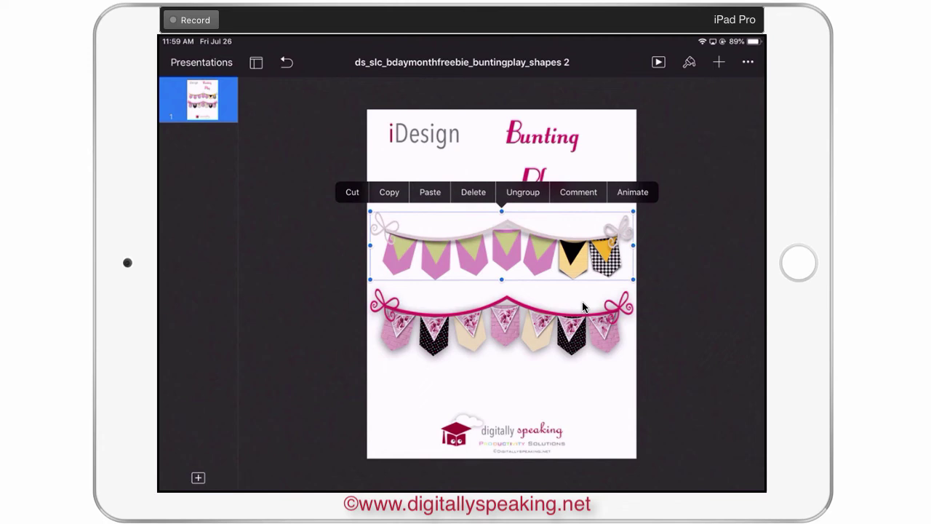
click(390, 192)
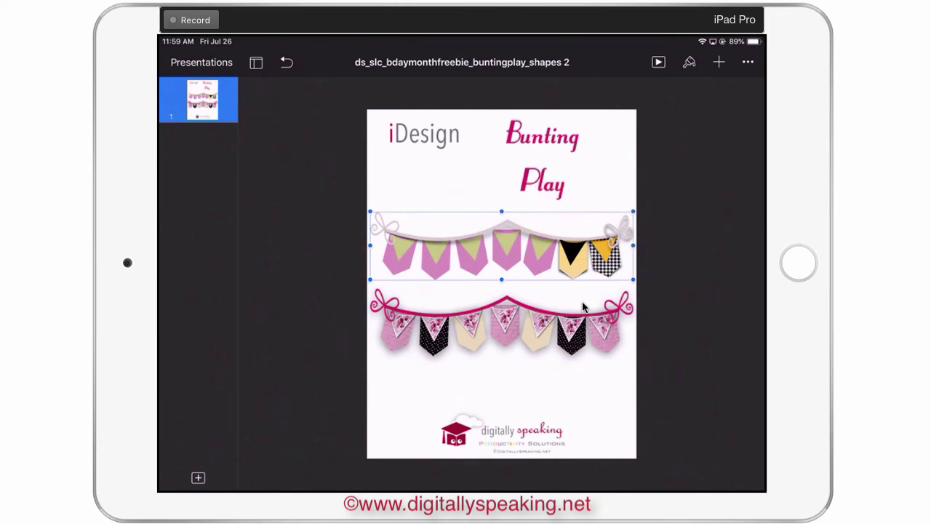
click(198, 477)
click(218, 404)
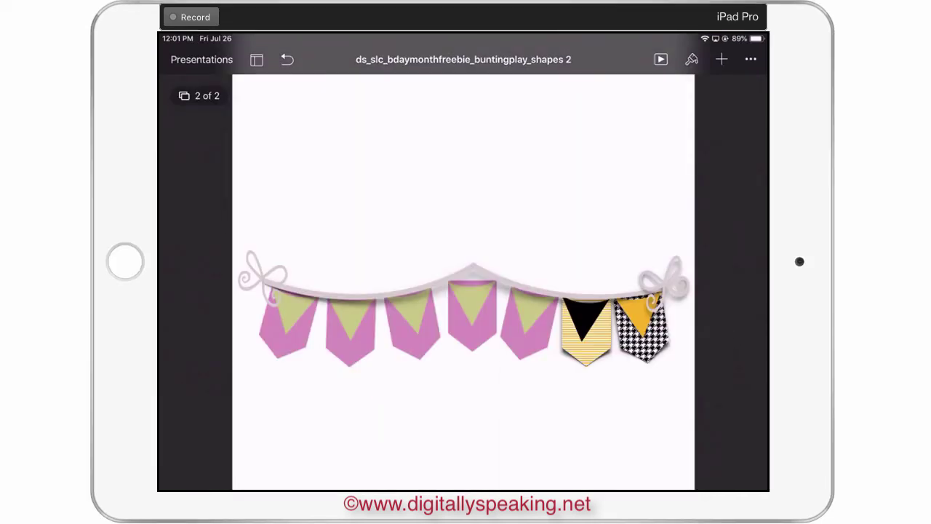
Take a screenshot of the pasted bunting on the new slide
scroll(464, 298, up, 3)
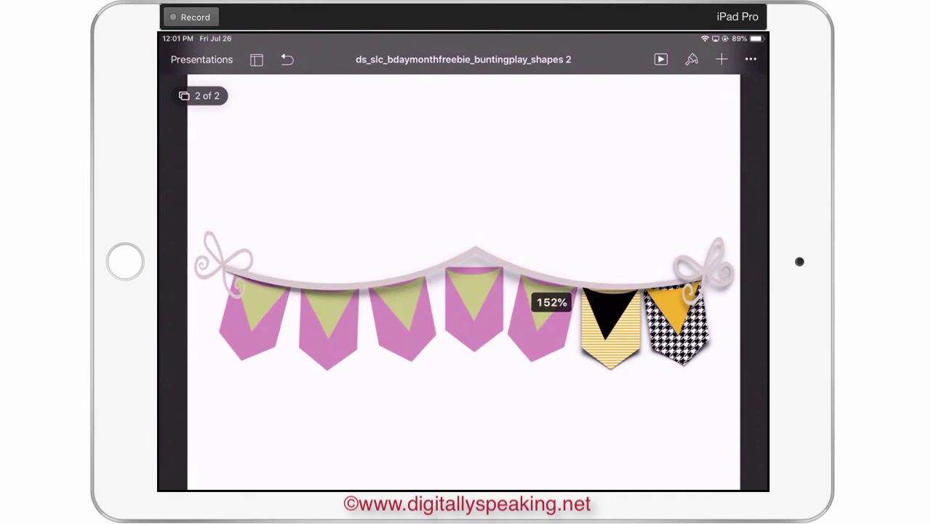
scroll(464, 298, up, 1)
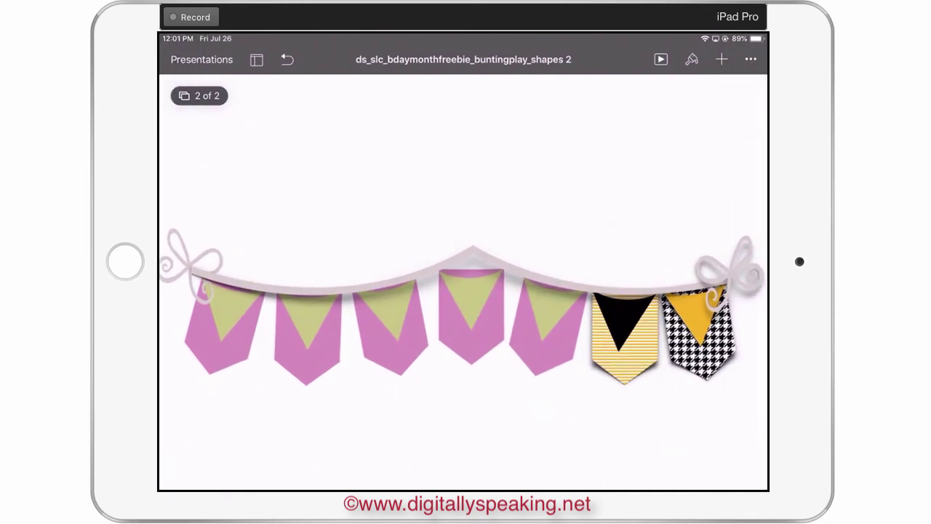
key(super+shift+3)
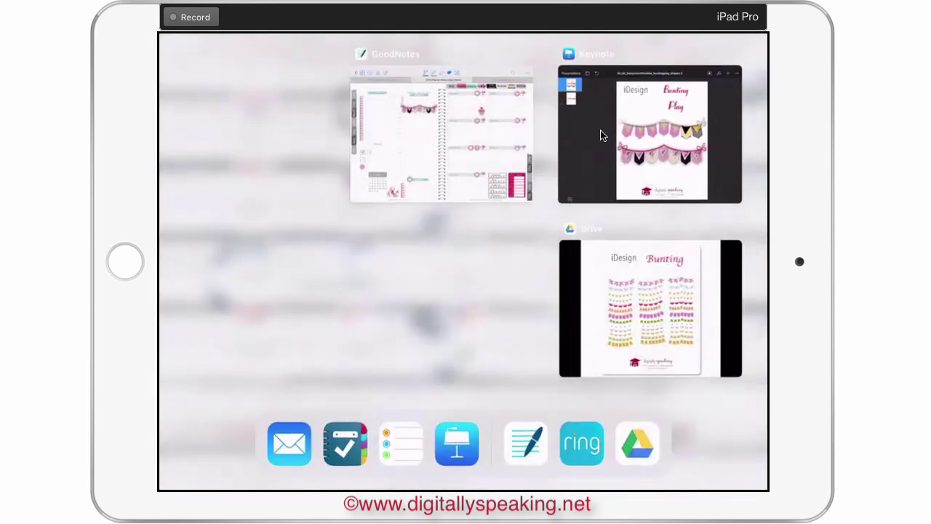
Switch to Google Drive and examine the bunting designs on the iDesign Bunting sheet
click(648, 308)
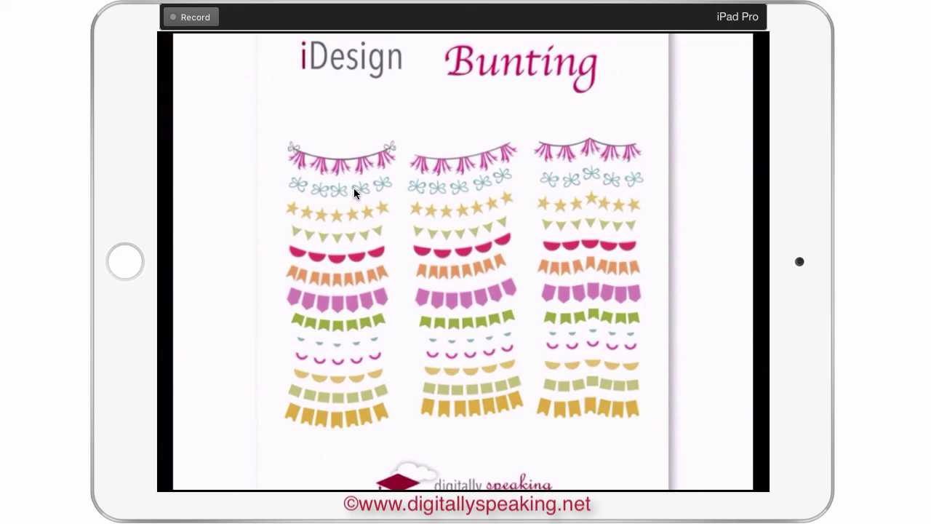
scroll(353, 193, down, 3)
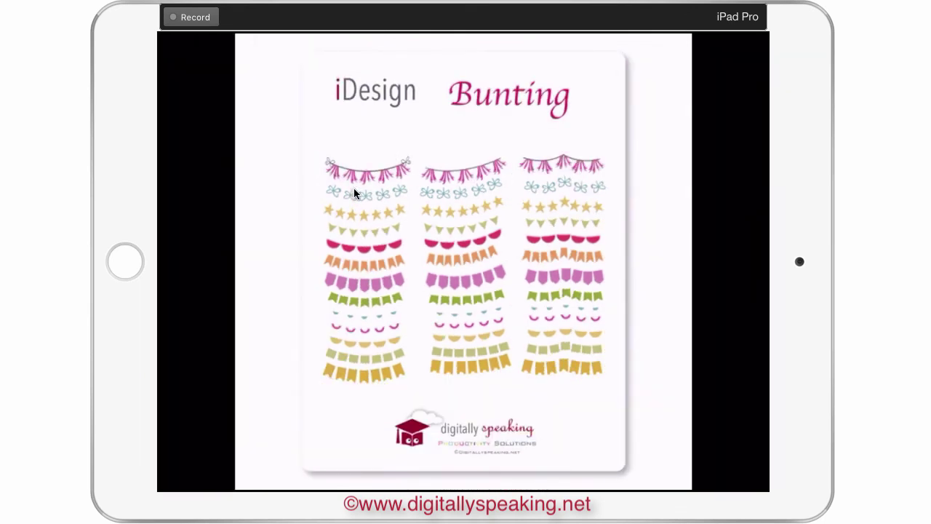